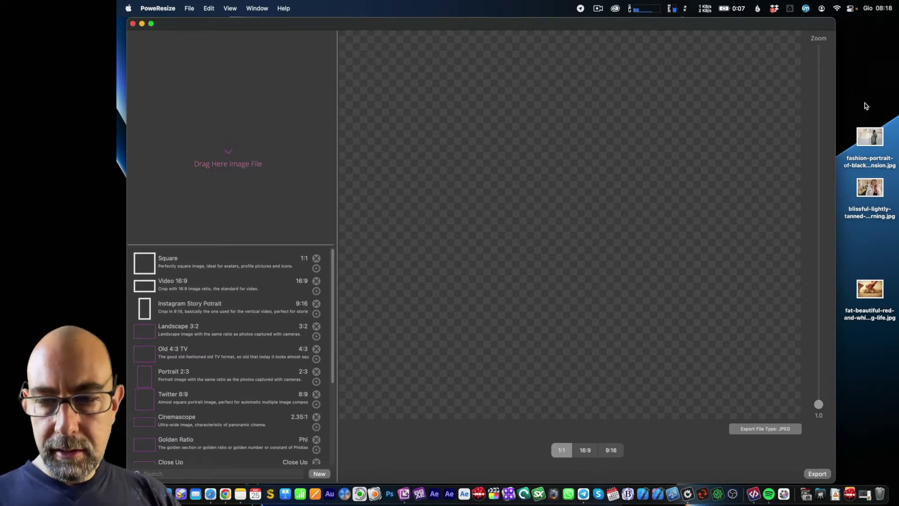
Load the blonde woman photo, then toggle the Square and Video 16:9 presets off and on.
{"action": "left_click_drag", "start_coordinate": [870, 188], "coordinate": [249, 117]}
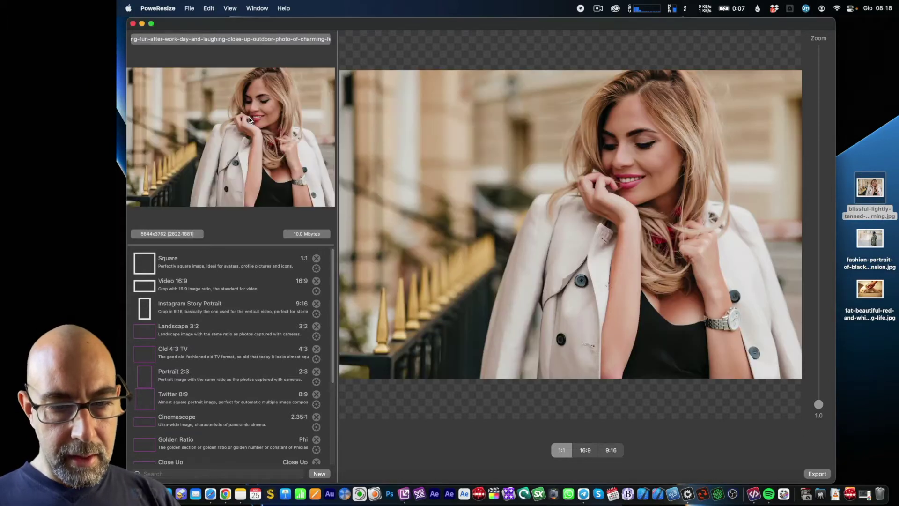
{"action": "left_click", "coordinate": [150, 263]}
{"action": "left_click", "coordinate": [149, 285]}
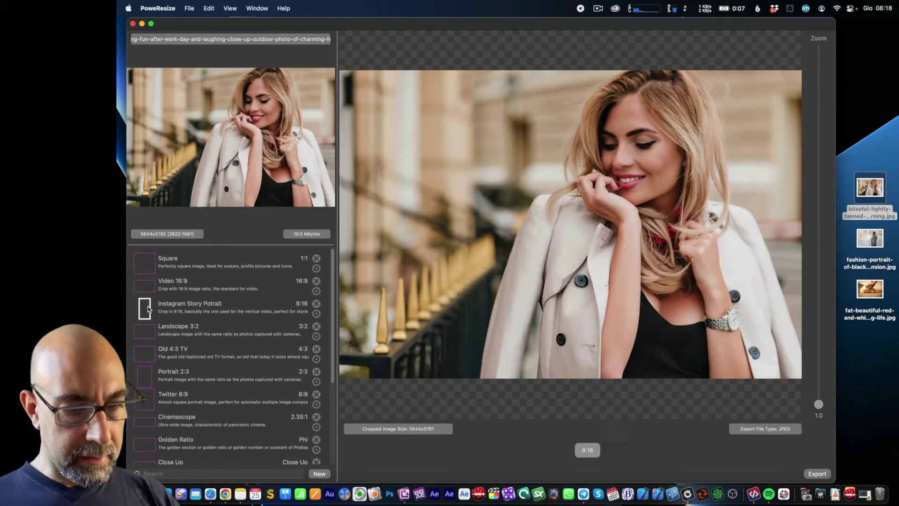
{"action": "left_click", "coordinate": [150, 268]}
{"action": "left_click", "coordinate": [150, 285]}
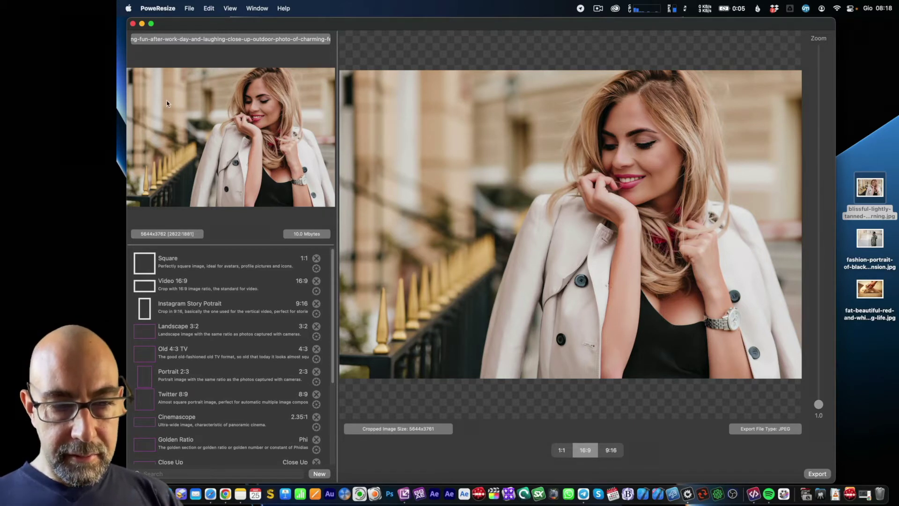
Crop the woman photo to a 3762×3762 square with the 1:1 ratio.
{"action": "left_click", "coordinate": [562, 450]}
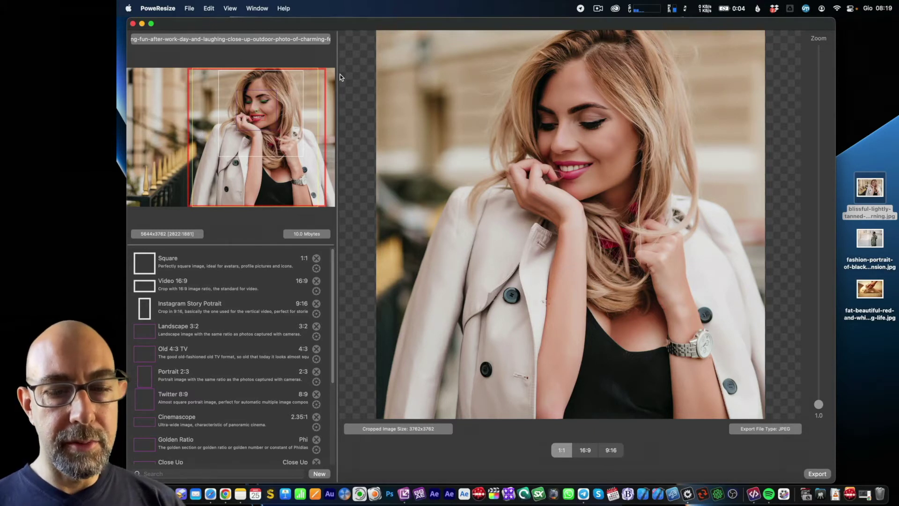
Recrop the woman photo to 16:9, then to a 2116×3762 9:16 portrait.
{"action": "left_click", "coordinate": [585, 450]}
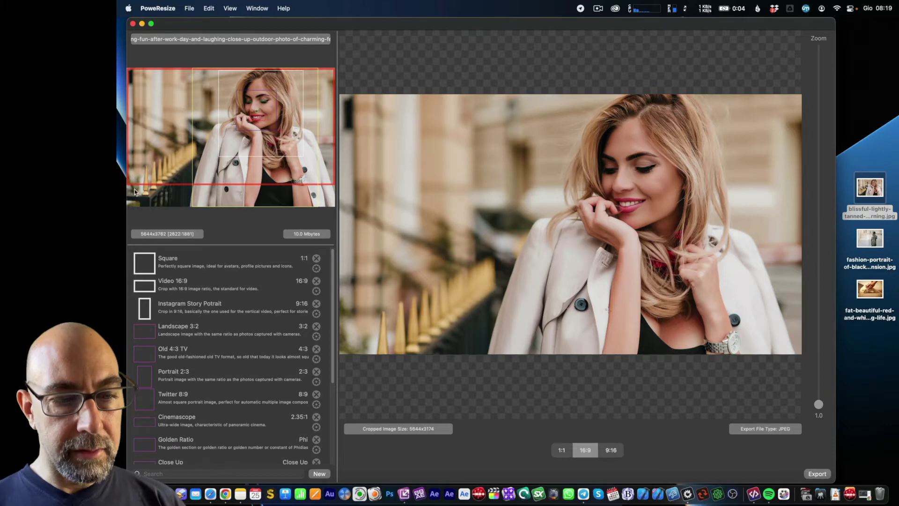
{"action": "left_click", "coordinate": [611, 450]}
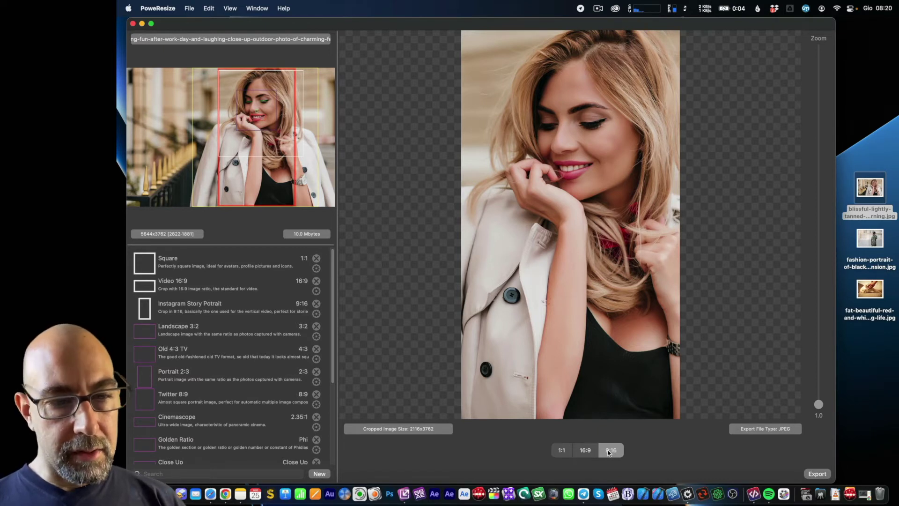
{"action": "left_click", "coordinate": [878, 186]}
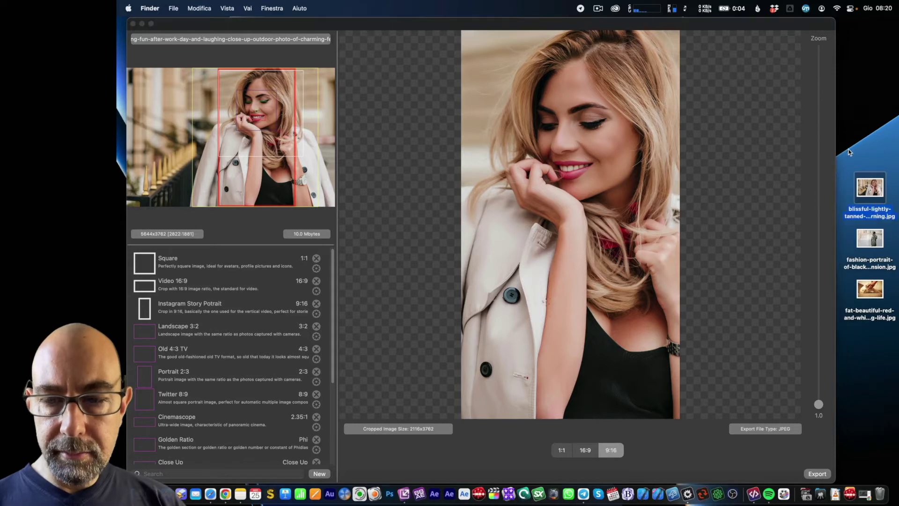
Load the green-coat man photo and try 1:1, 16:9 and 9:16, ending on 4256×2393 16:9.
{"action": "left_click_drag", "start_coordinate": [880, 249], "coordinate": [212, 131]}
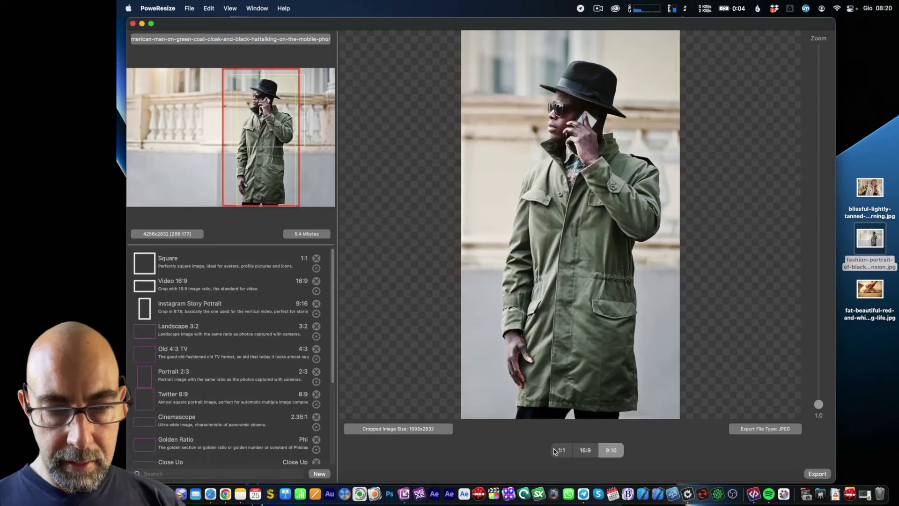
{"action": "left_click", "coordinate": [562, 451]}
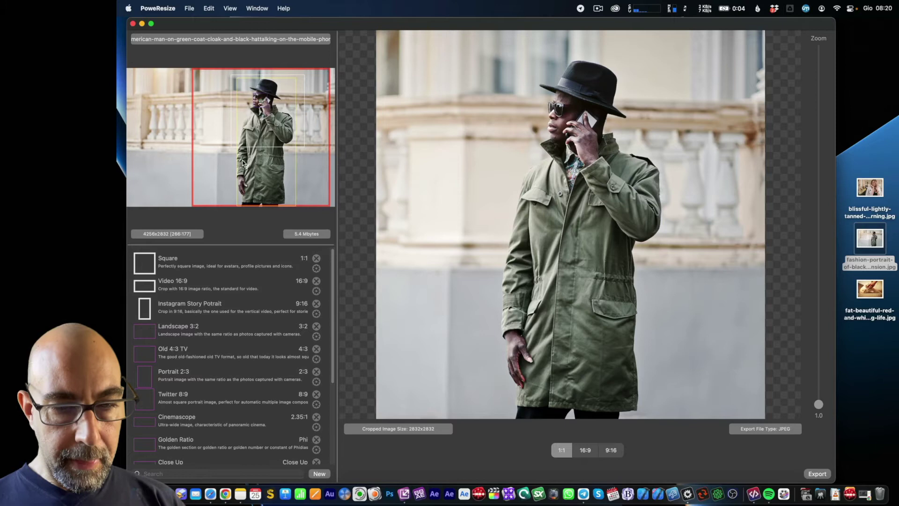
{"action": "left_click", "coordinate": [585, 450]}
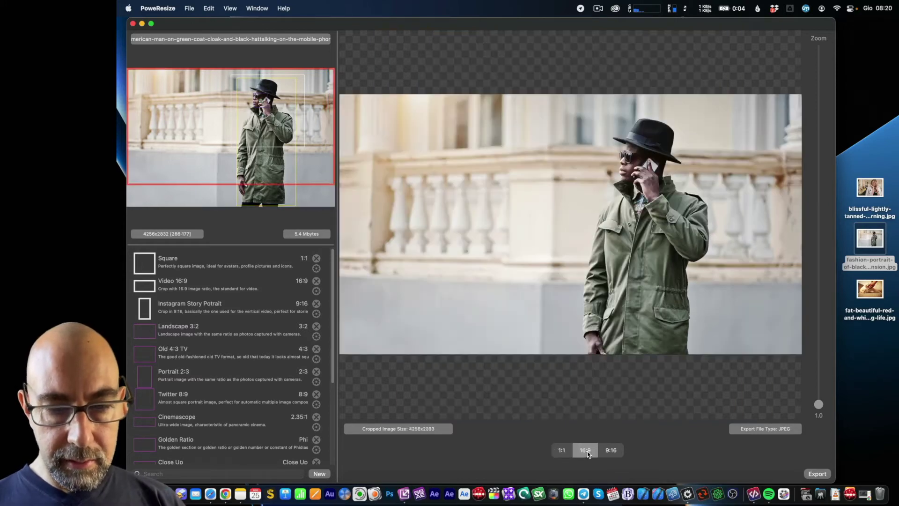
{"action": "left_click", "coordinate": [611, 451]}
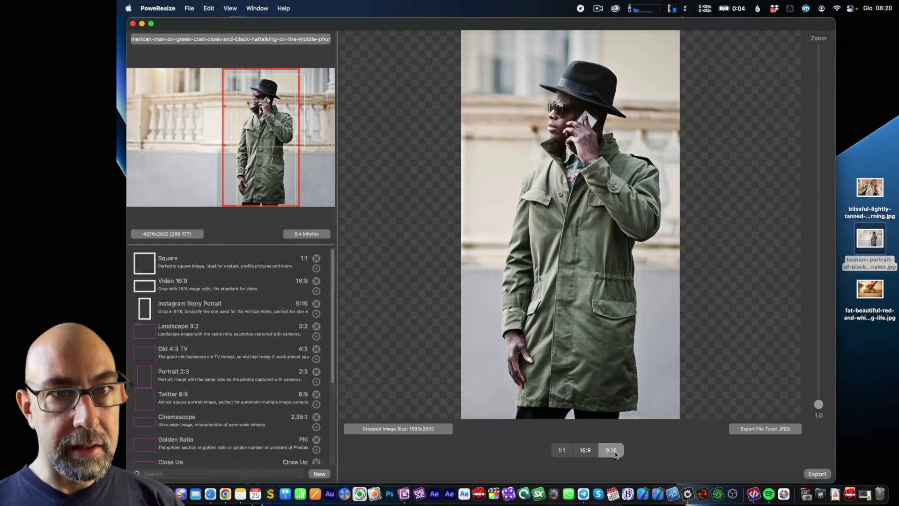
{"action": "left_click", "coordinate": [585, 450]}
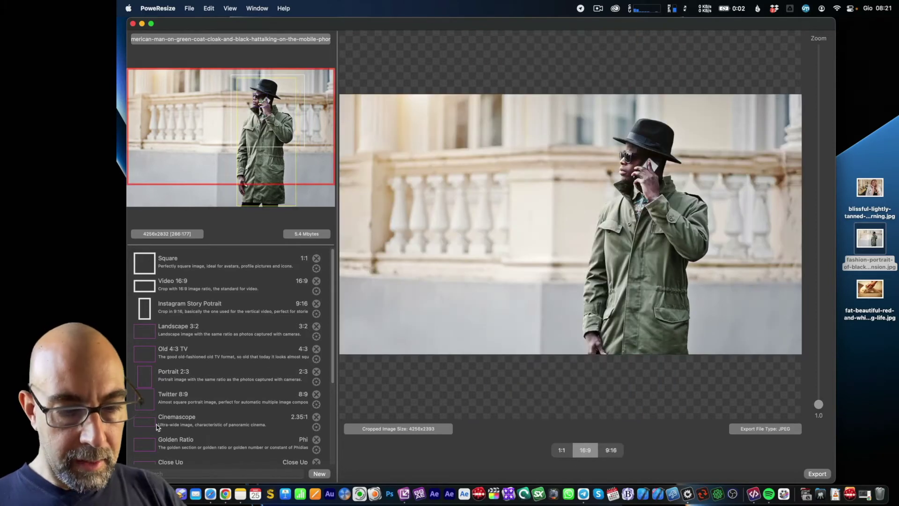
Enable the Close Up preset and review its face close-up settings, confirming with Ok.
{"action": "left_click", "coordinate": [316, 461]}
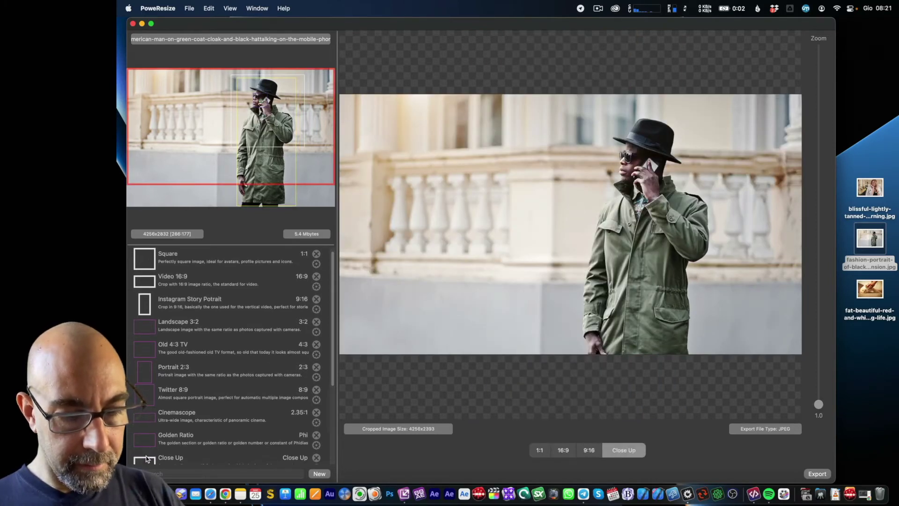
{"action": "scroll", "coordinate": [316, 407], "scroll_direction": "down", "scroll_amount": 3}
{"action": "left_click", "coordinate": [316, 404]}
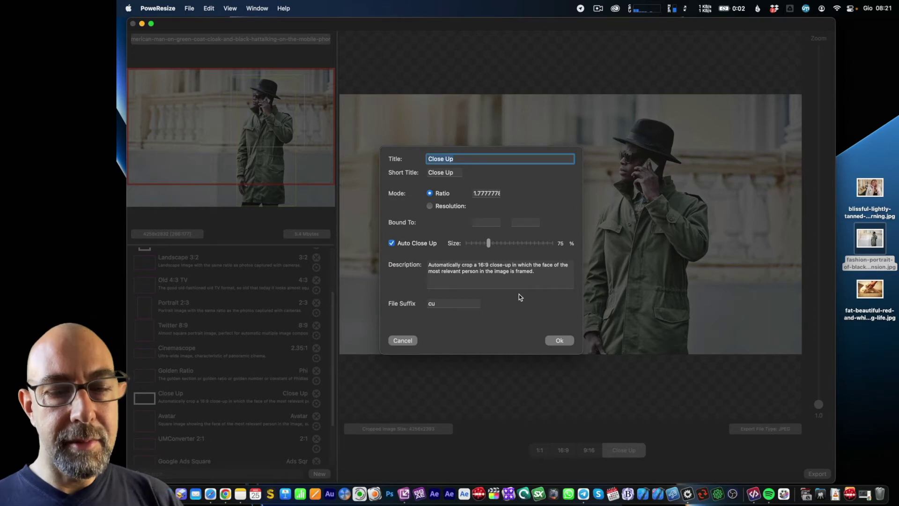
{"action": "left_click", "coordinate": [560, 340]}
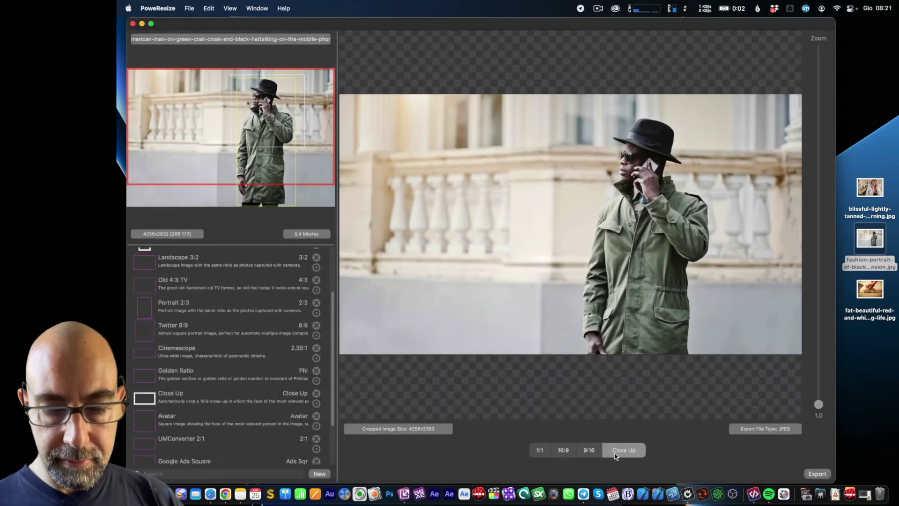
Show the man's face close-up, then load the ginger cat photo at 1903×3383 9:16.
{"action": "left_click", "coordinate": [620, 451]}
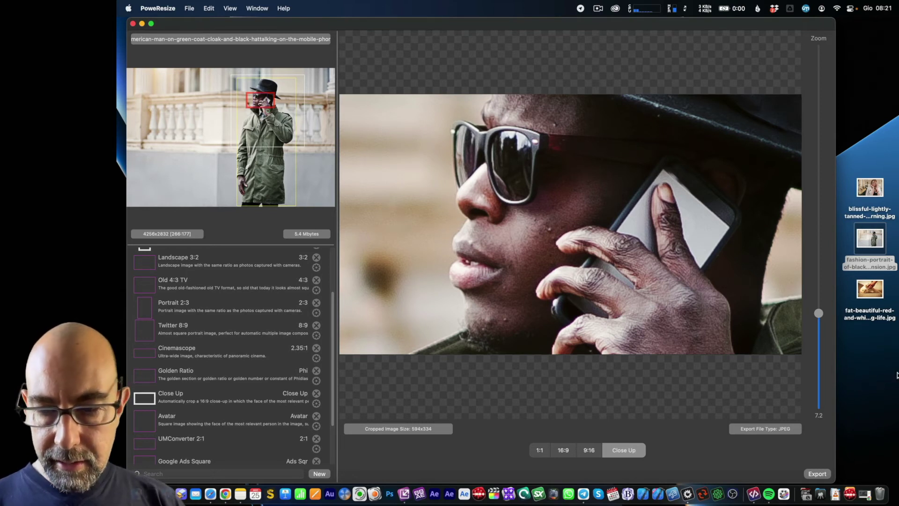
{"action": "left_click_drag", "start_coordinate": [869, 288], "coordinate": [204, 130]}
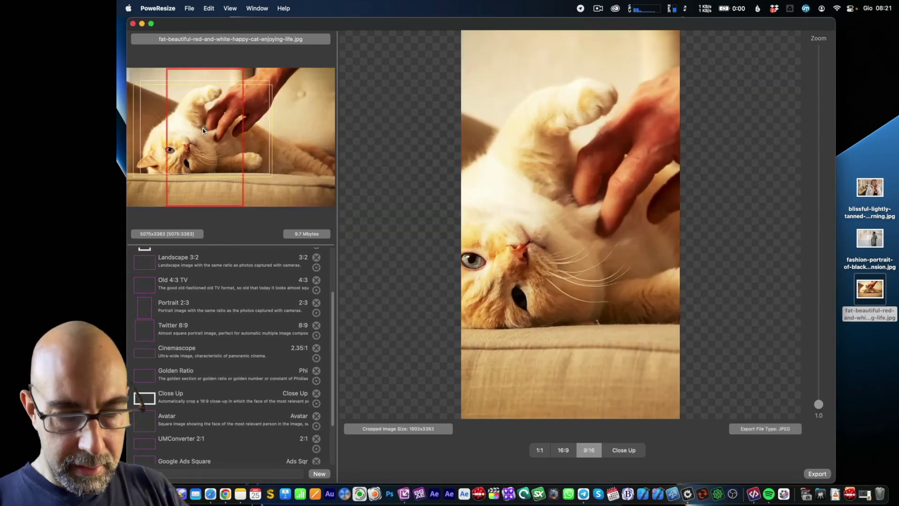
{"action": "key", "text": "super+comma"}
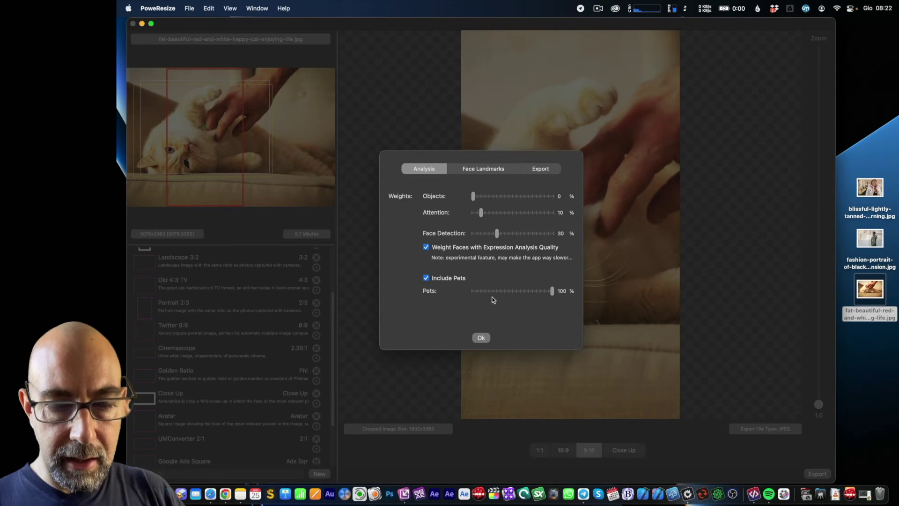
{"action": "left_click", "coordinate": [480, 339]}
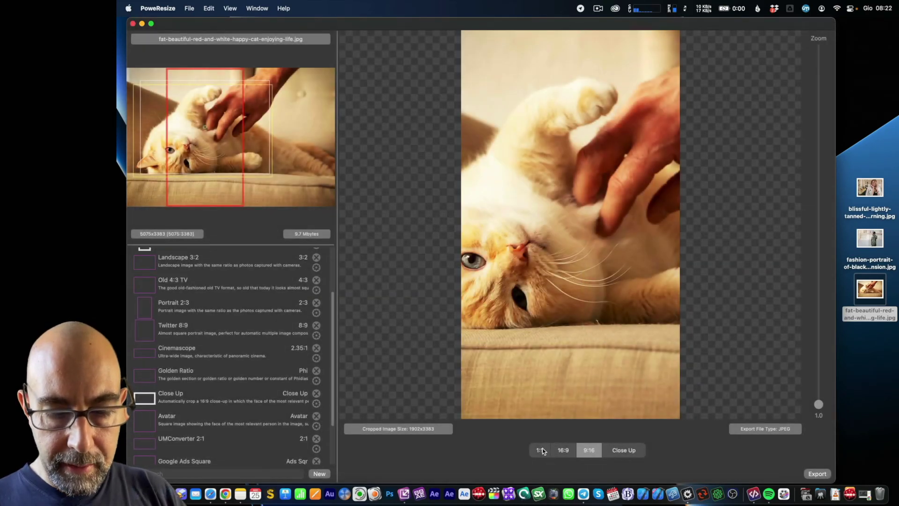
Try 1:1 and 16:9 crops on the cat photo, returning to the 1903×3383 9:16 crop.
{"action": "left_click", "coordinate": [541, 450]}
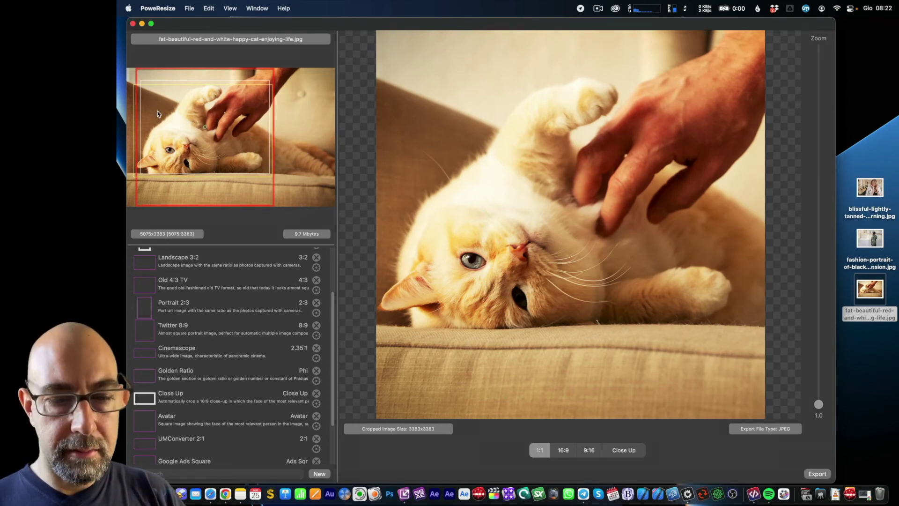
{"action": "left_click", "coordinate": [563, 450]}
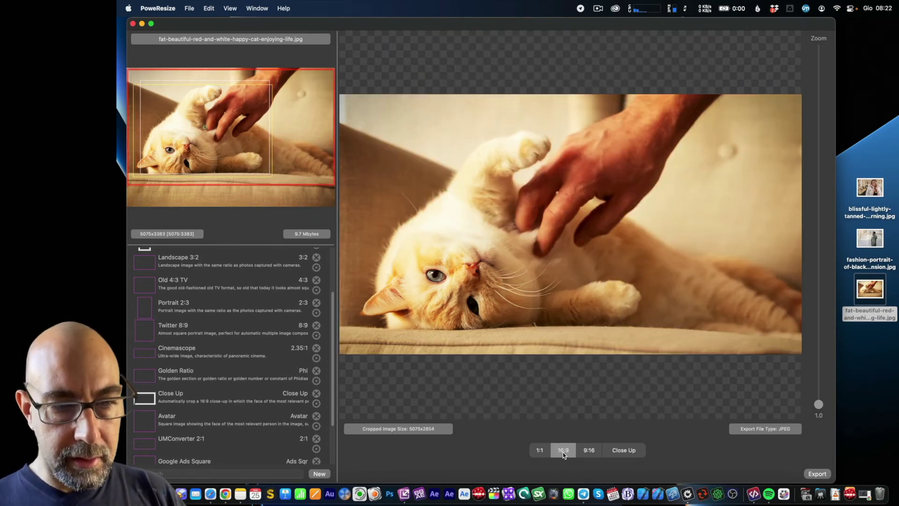
{"action": "left_click", "coordinate": [589, 450]}
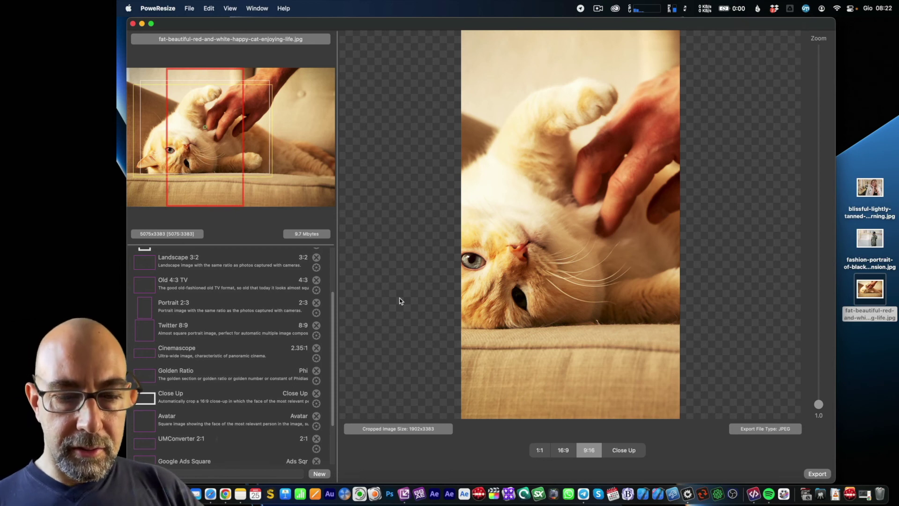
Drag the cat preview rightward to centre the cat's face in the 9:16 crop.
{"action": "left_click_drag", "start_coordinate": [555, 370], "coordinate": [572, 367]}
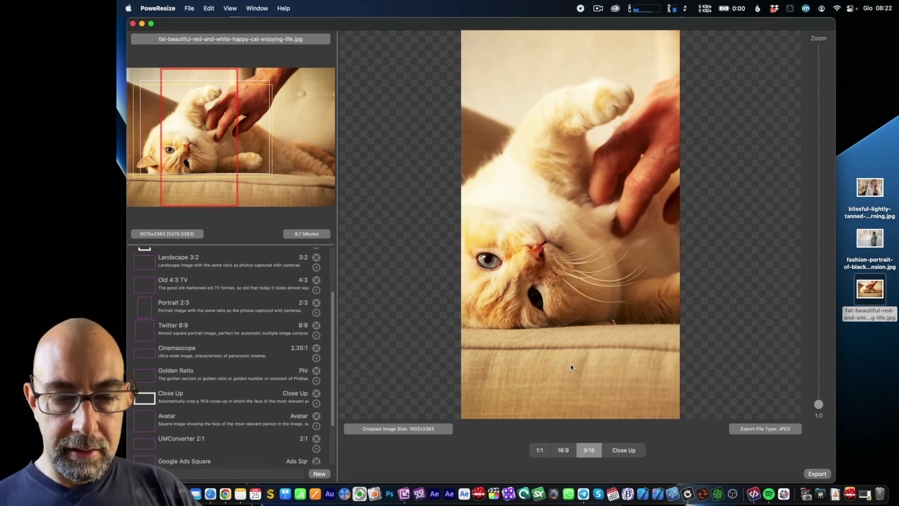